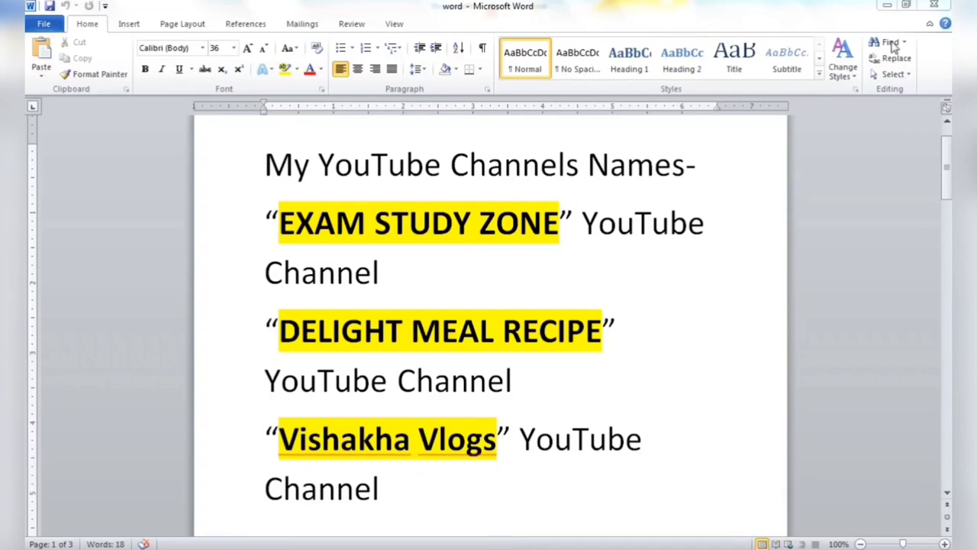
Step: Search the document for 'youtube' in the Navigation pane to see its four matches, then clear the search
click(891, 42)
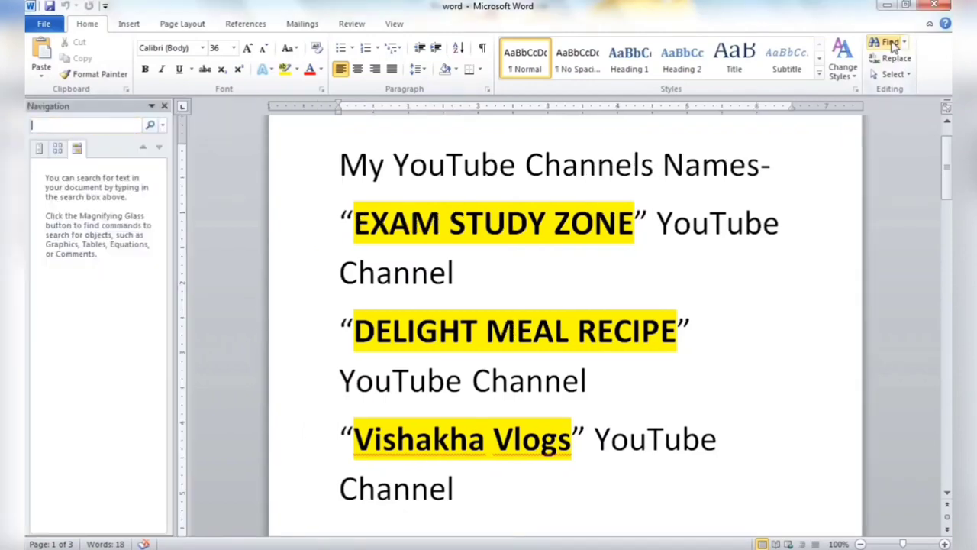
click(163, 105)
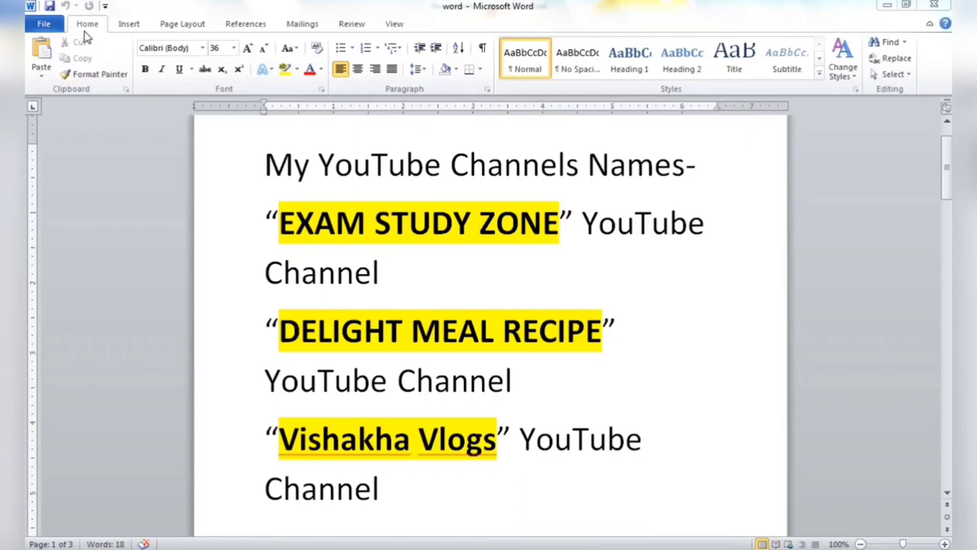
click(890, 43)
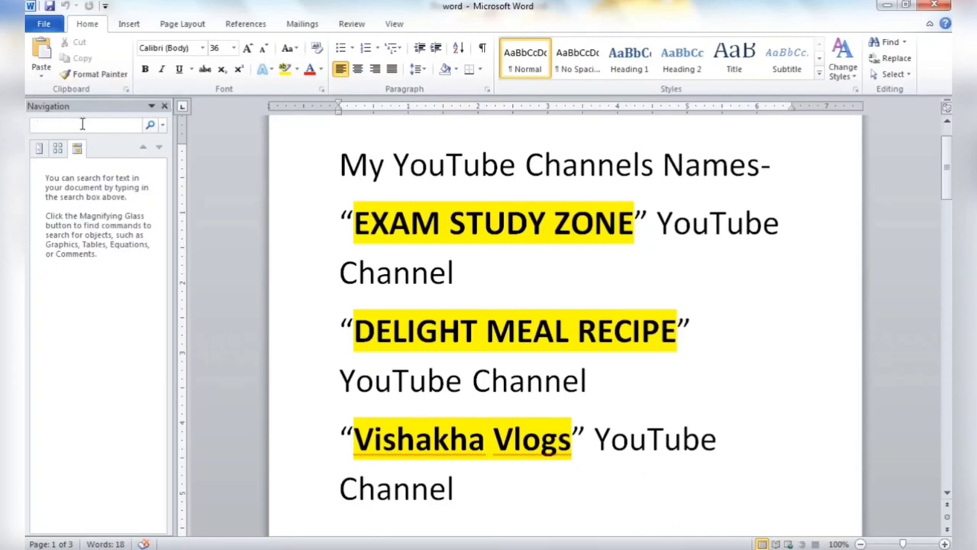
text(youtub)
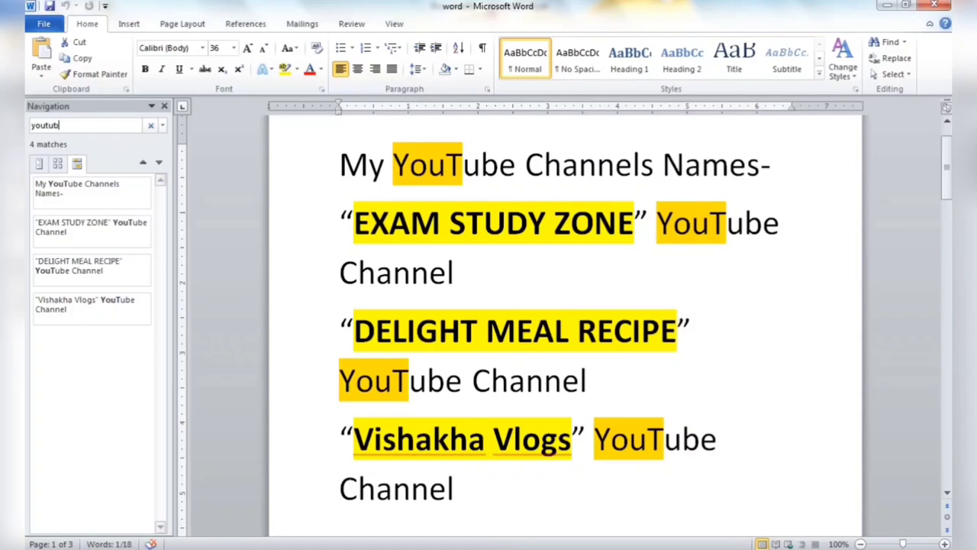
text(e)
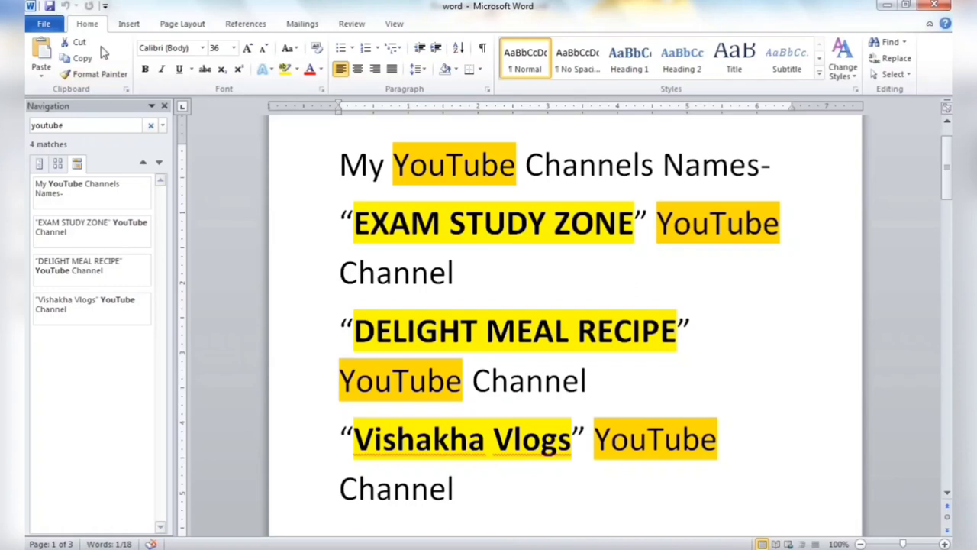
click(152, 128)
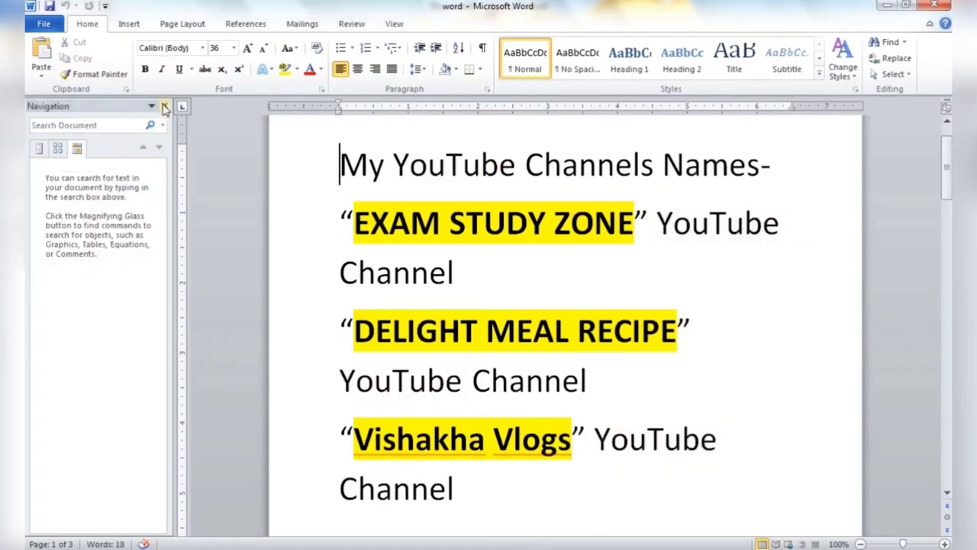
Step: Close the Navigation pane and bring up the Replace tab of Find and Replace with Ctrl+H
click(164, 108)
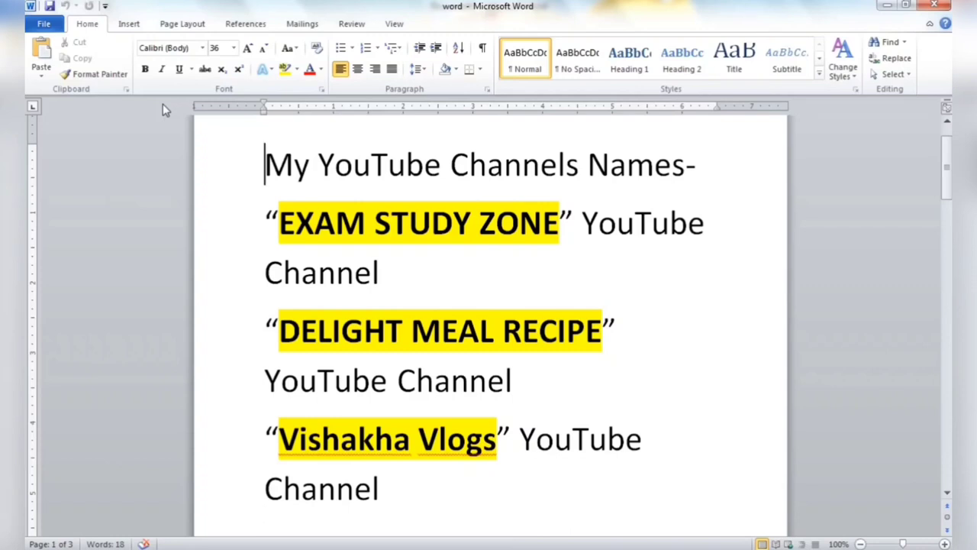
scroll(163, 103, up, 1)
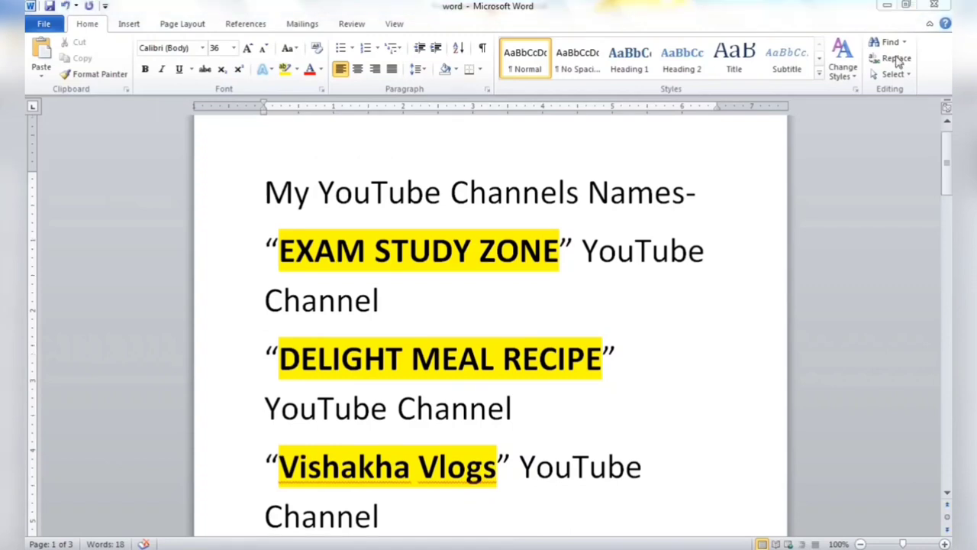
click(897, 59)
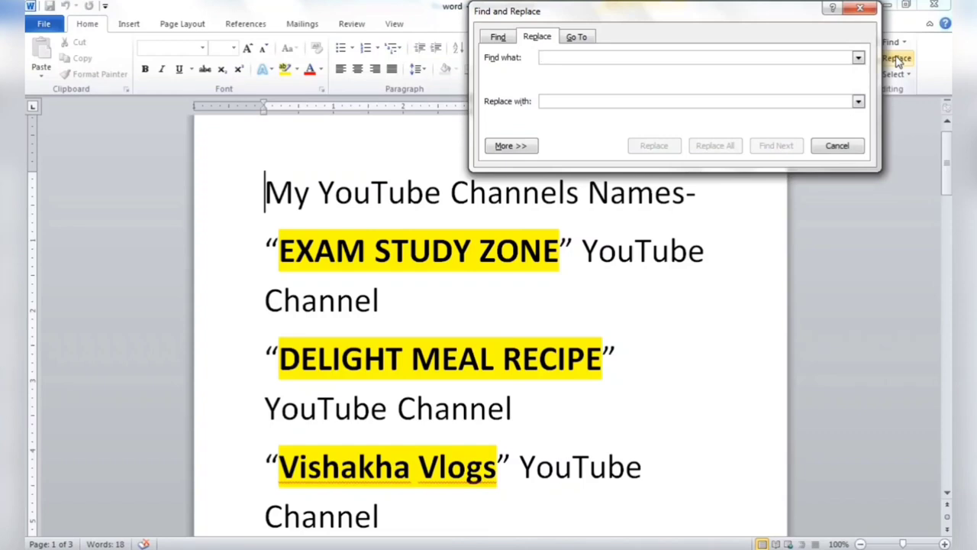
click(863, 8)
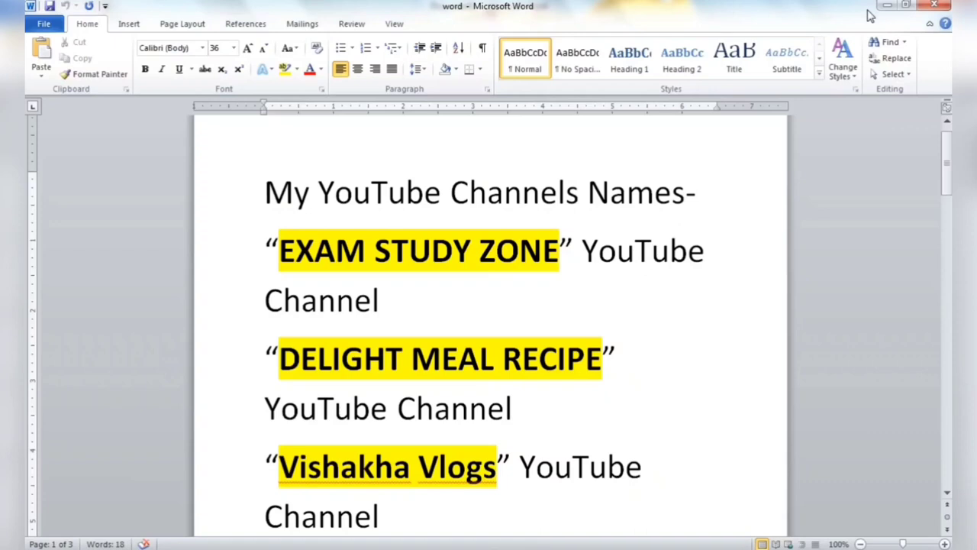
key(ctrl+h)
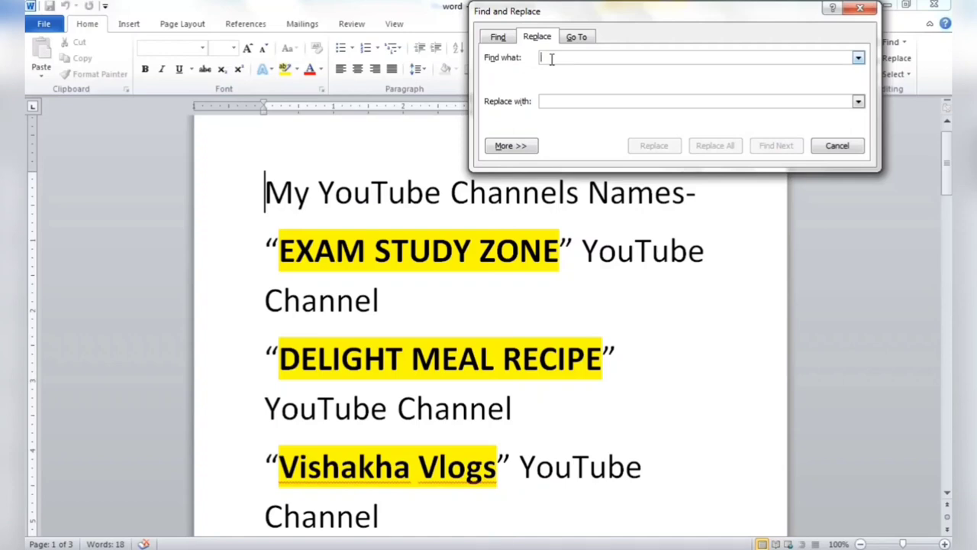
Step: Find 'youtube' and step through all four matches until Word reports the document searched
text(you)
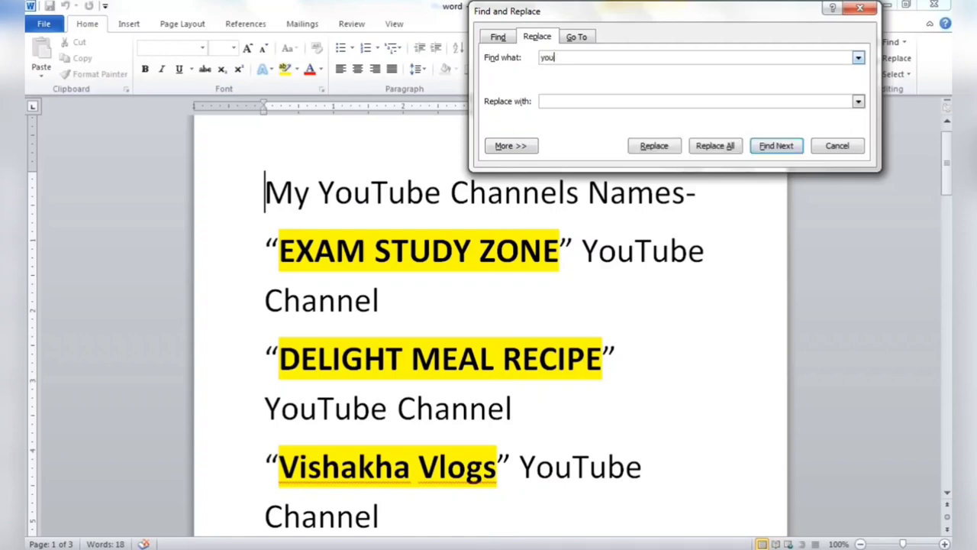
text(tube)
click(791, 150)
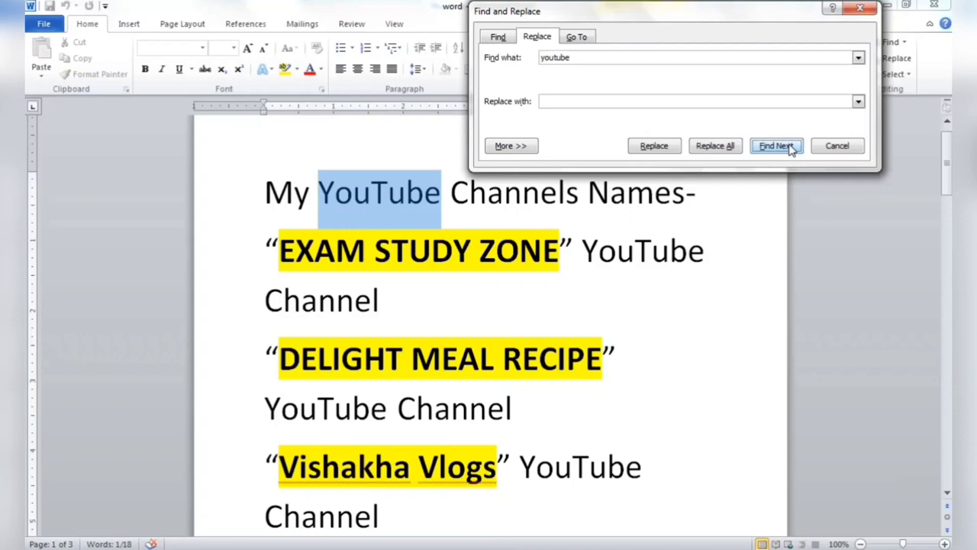
click(791, 150)
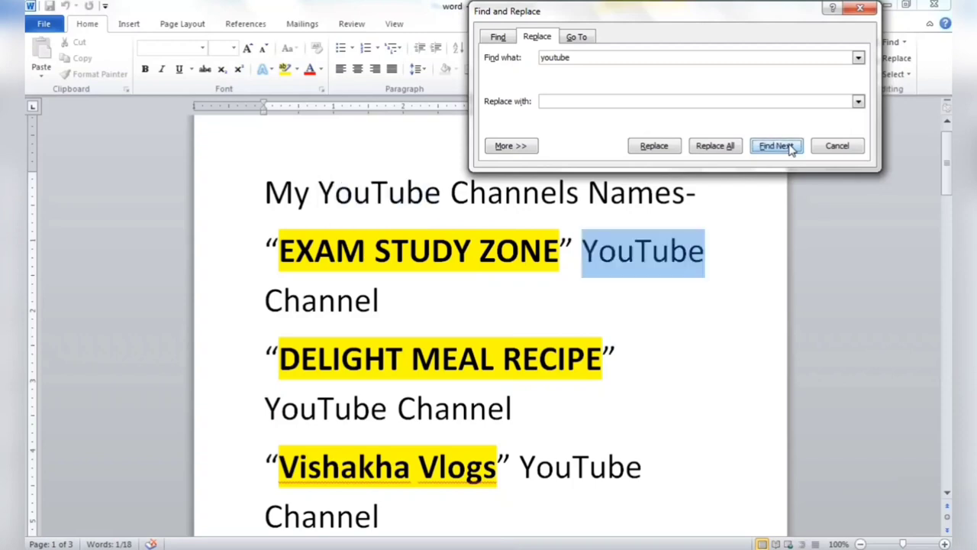
click(791, 150)
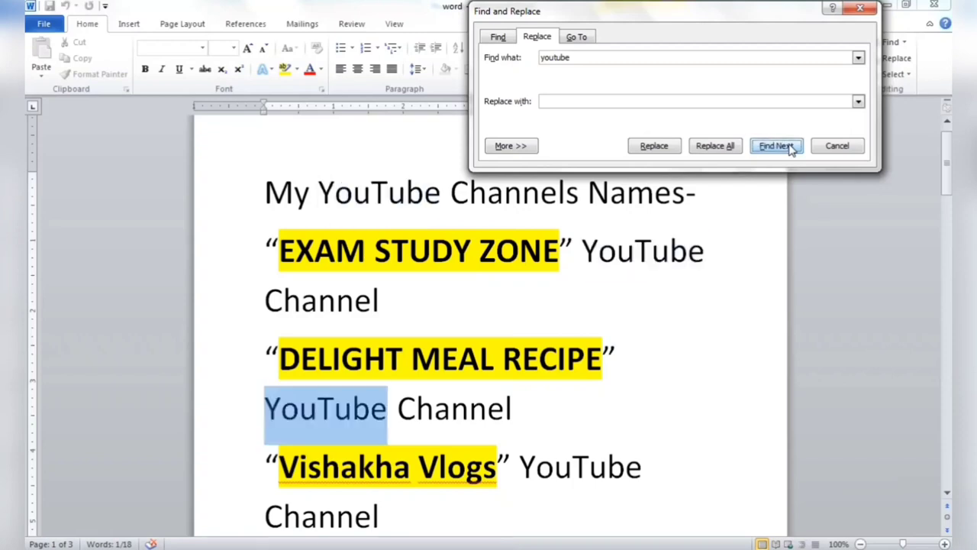
click(791, 149)
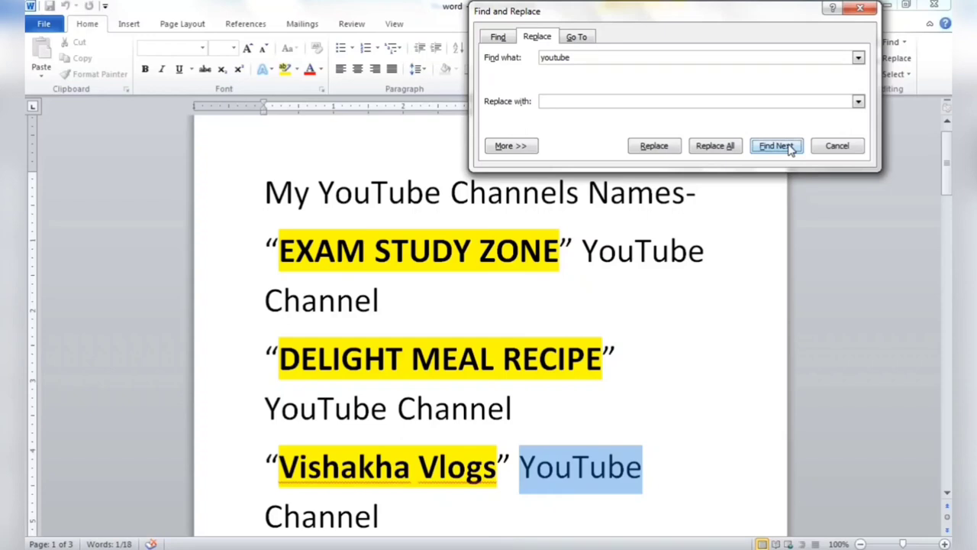
click(791, 149)
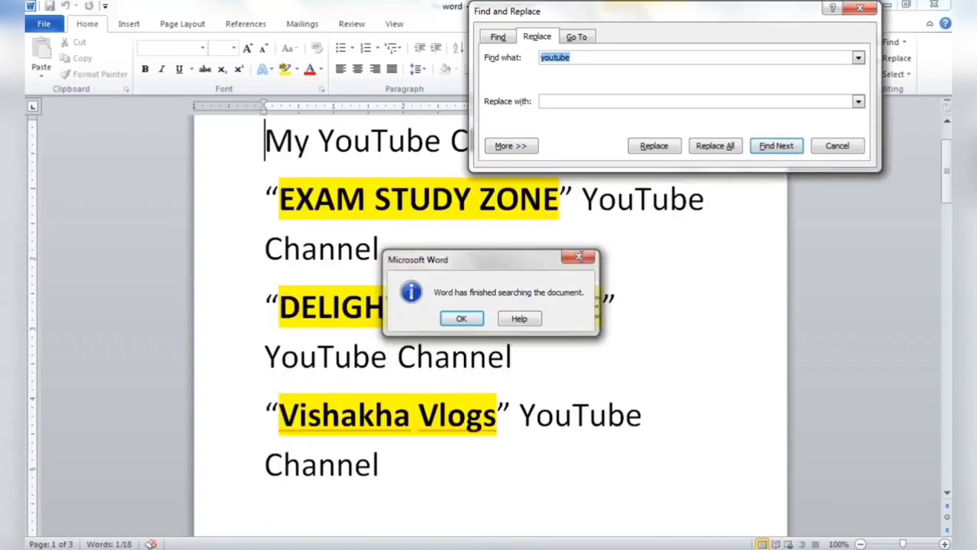
click(579, 256)
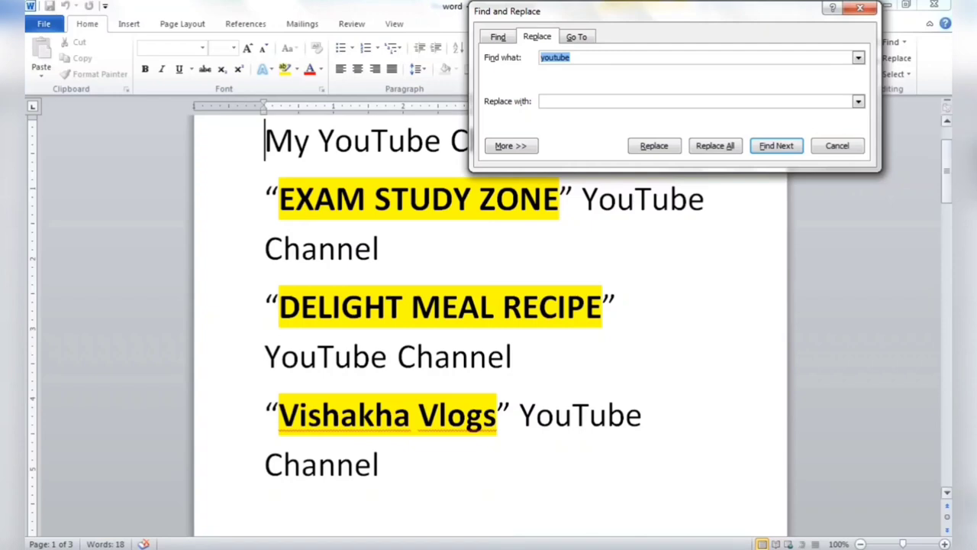
drag(949, 167, 949, 157)
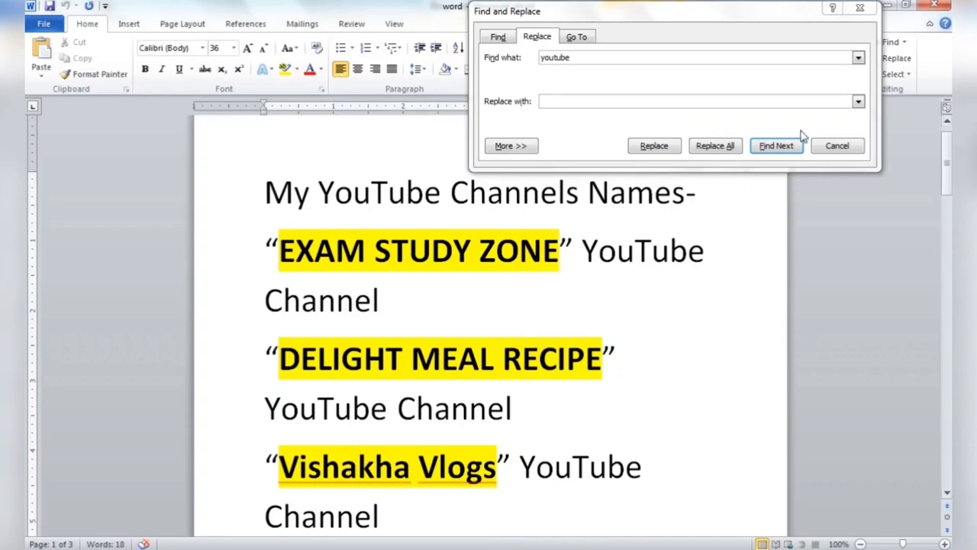
Step: Enter 'VISH' as the replacement text for 'youtube'
click(569, 101)
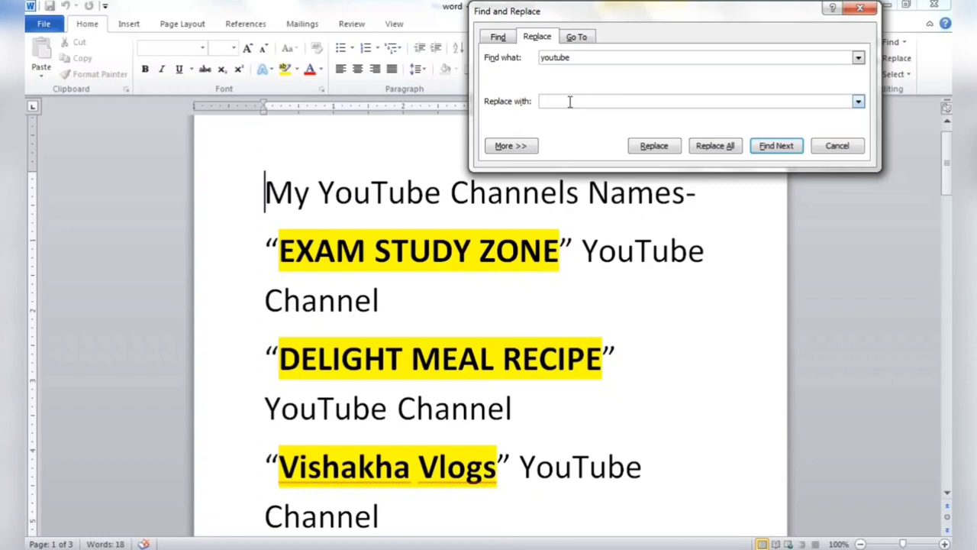
text(VIS)
text(H)
Step: Replace only the YouTube under 'DELIGHT MEAL RECIPE', so that line reads 'VISH Channel'
click(267, 408)
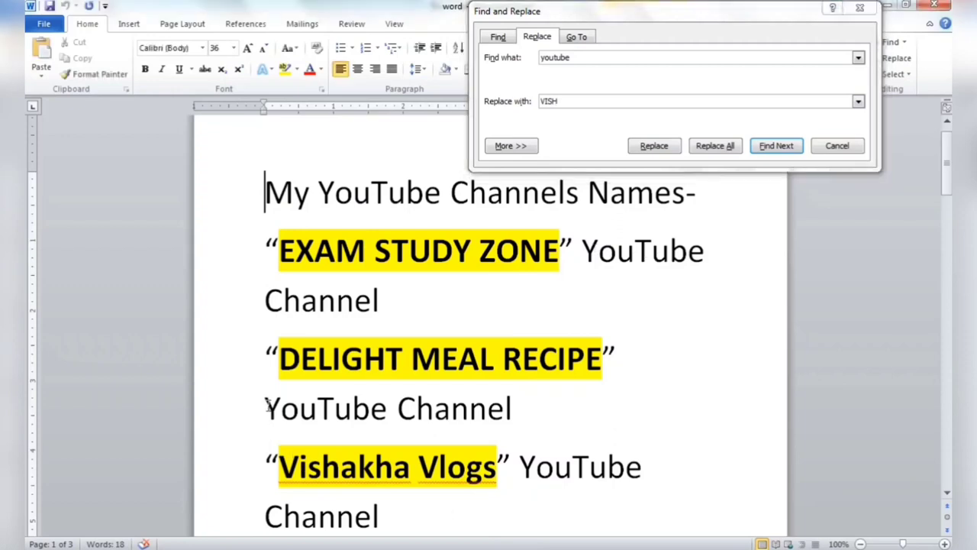
click(267, 409)
click(777, 146)
click(782, 150)
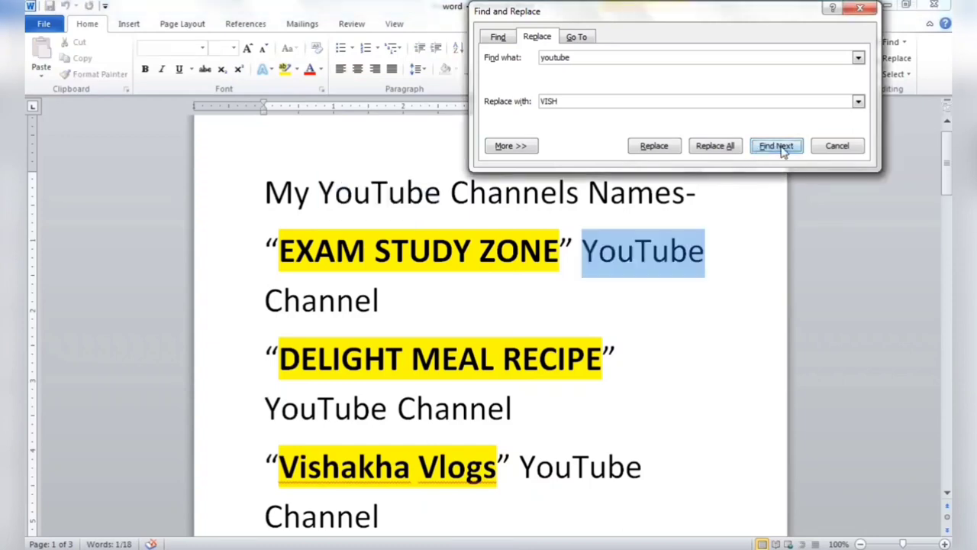
click(782, 150)
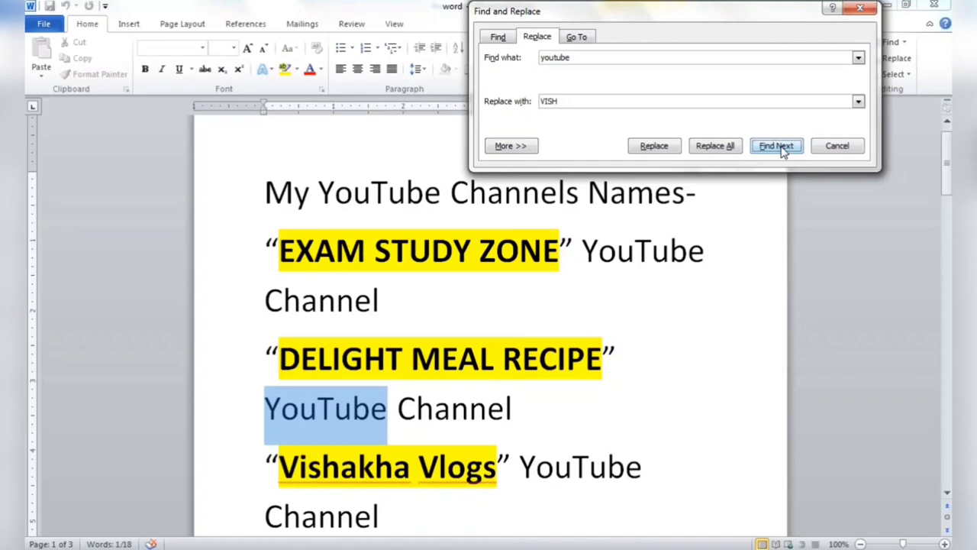
click(650, 150)
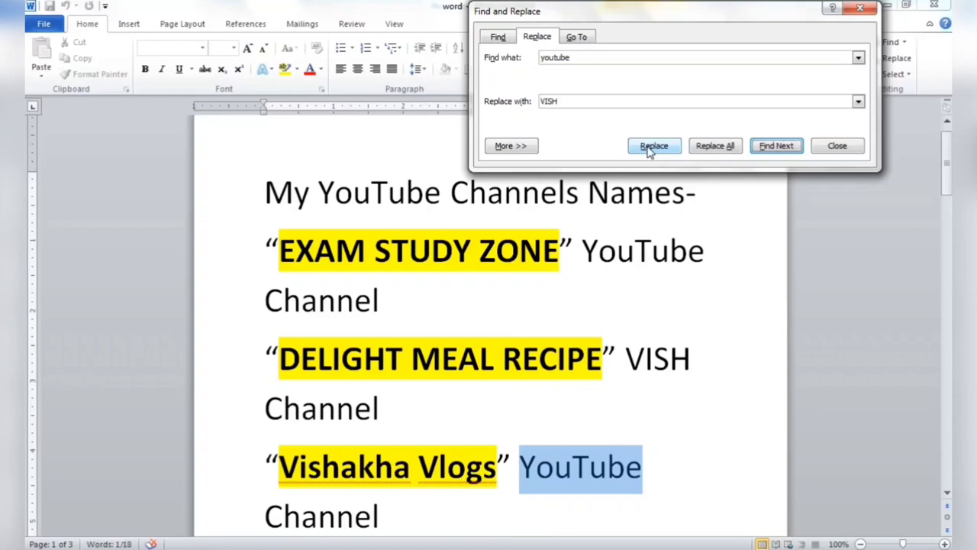
Step: Replace All remaining 'youtube' matches with 'VISH', making 3 replacements
click(720, 152)
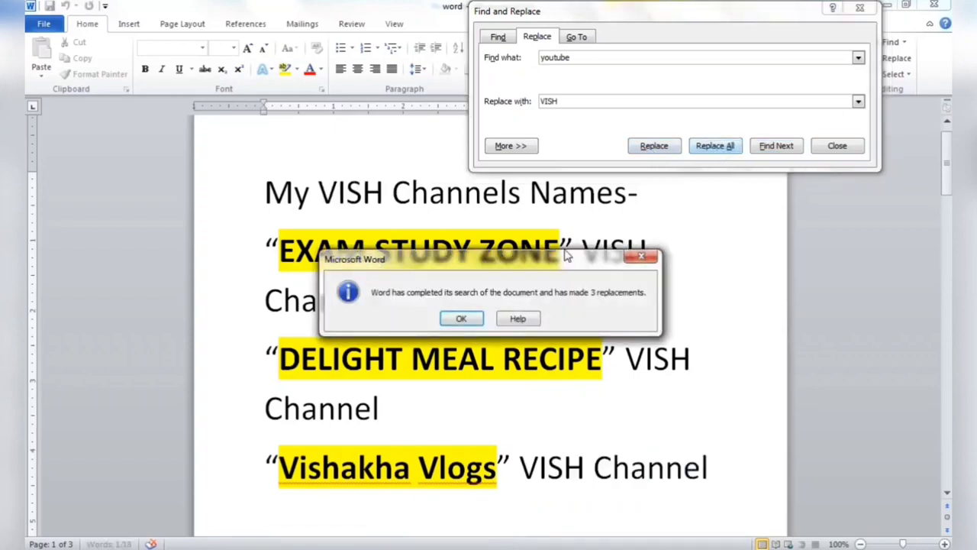
click(471, 319)
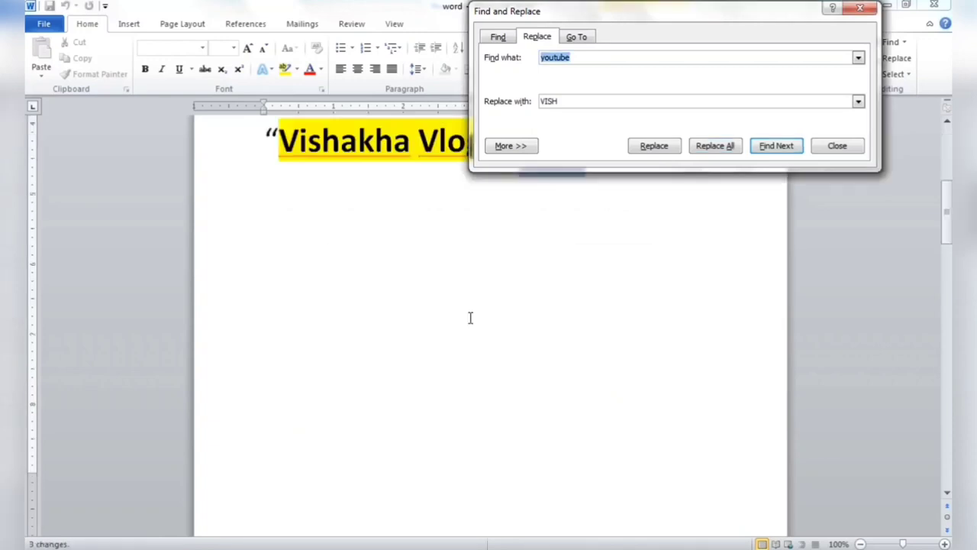
drag(950, 192, 950, 148)
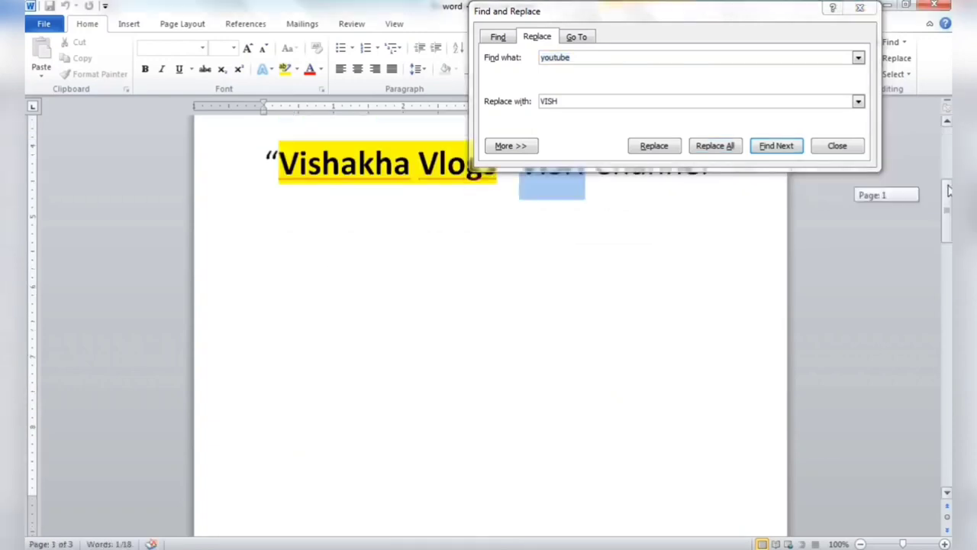